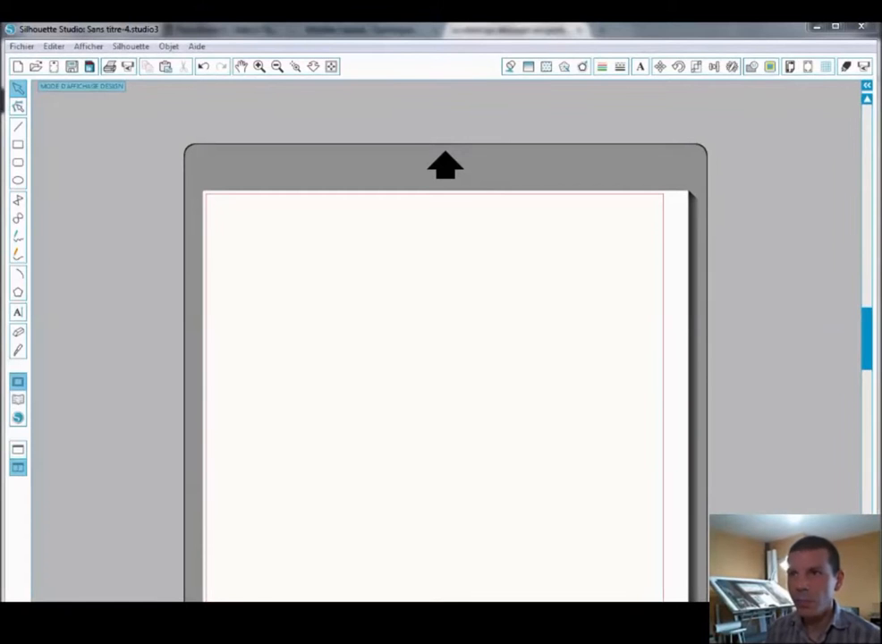
Step: Import the "rosace 2" JPEG image from the Test Silhouette folder into the library and return to the full design page
click(20, 46)
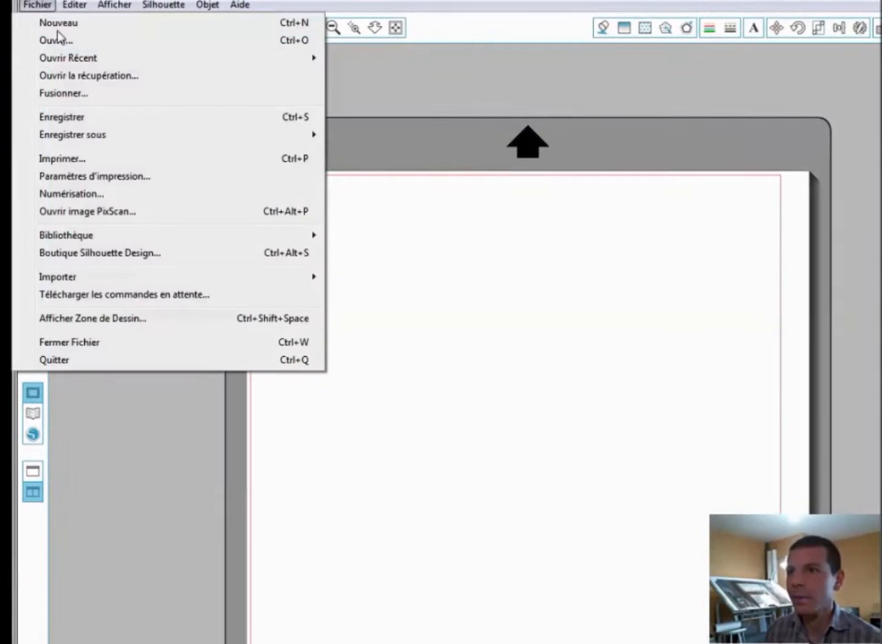
mouse_move(110, 280)
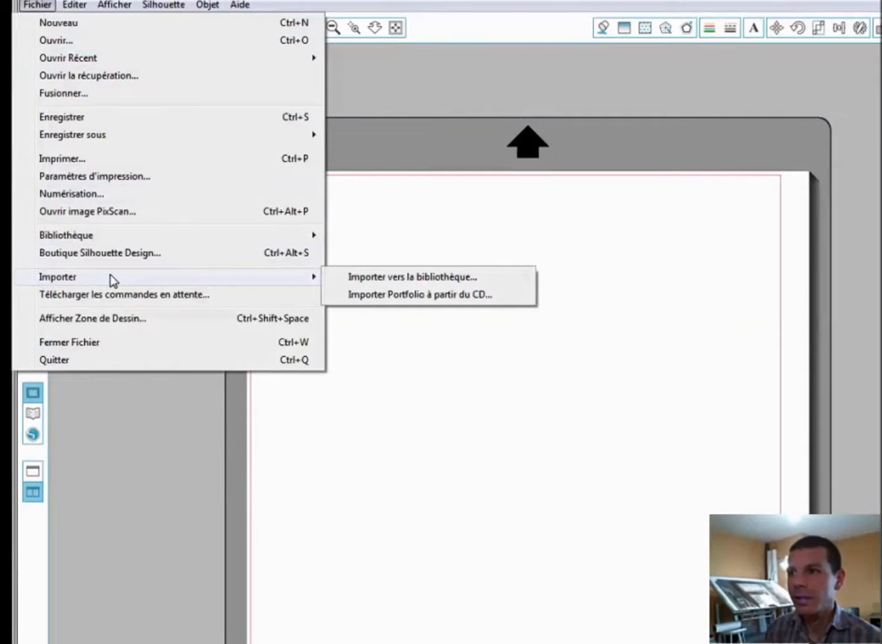
click(375, 278)
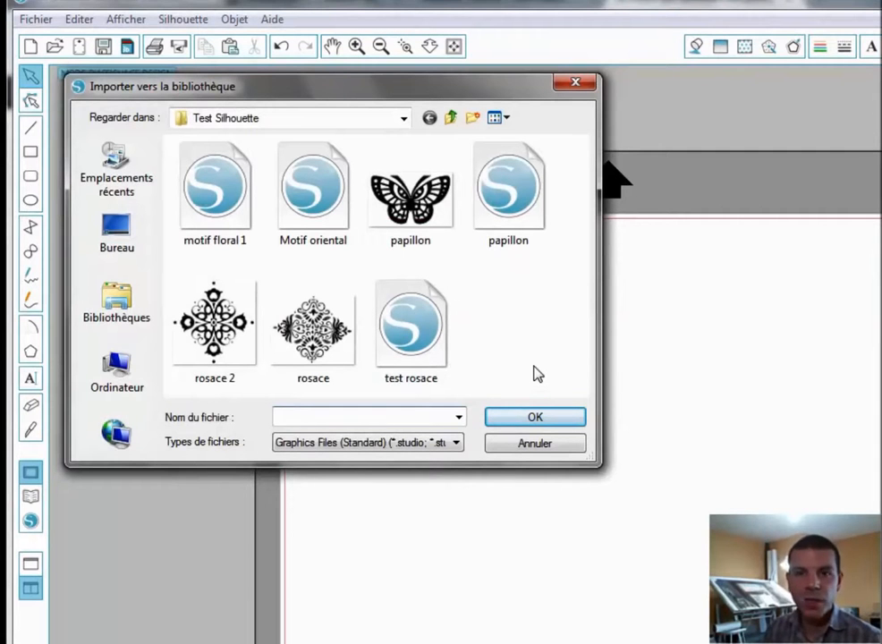
click(219, 326)
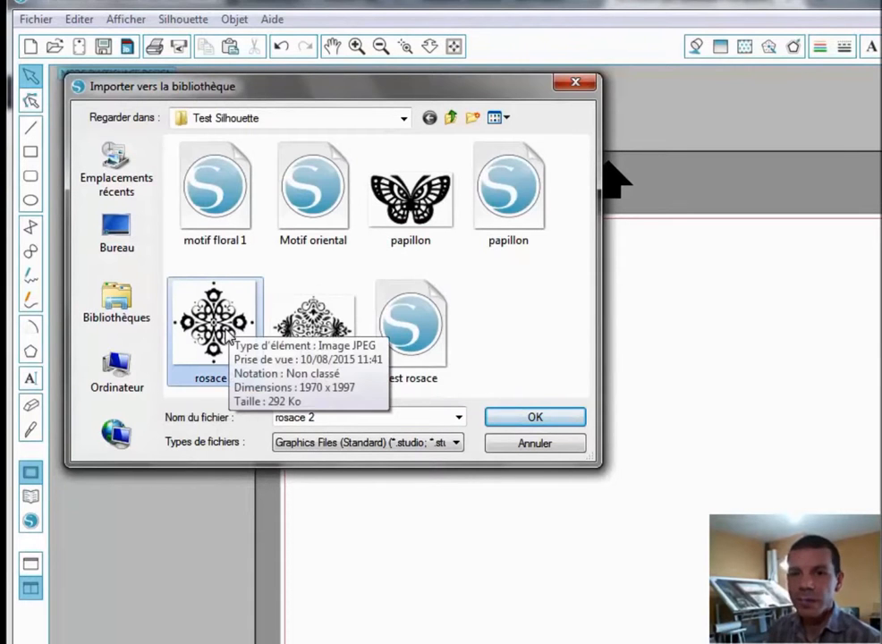
click(531, 420)
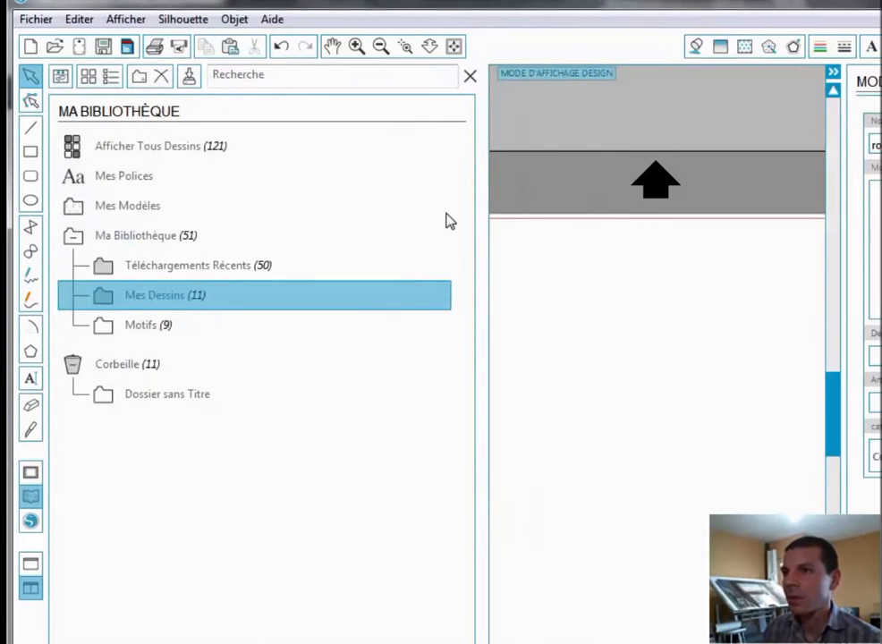
click(469, 75)
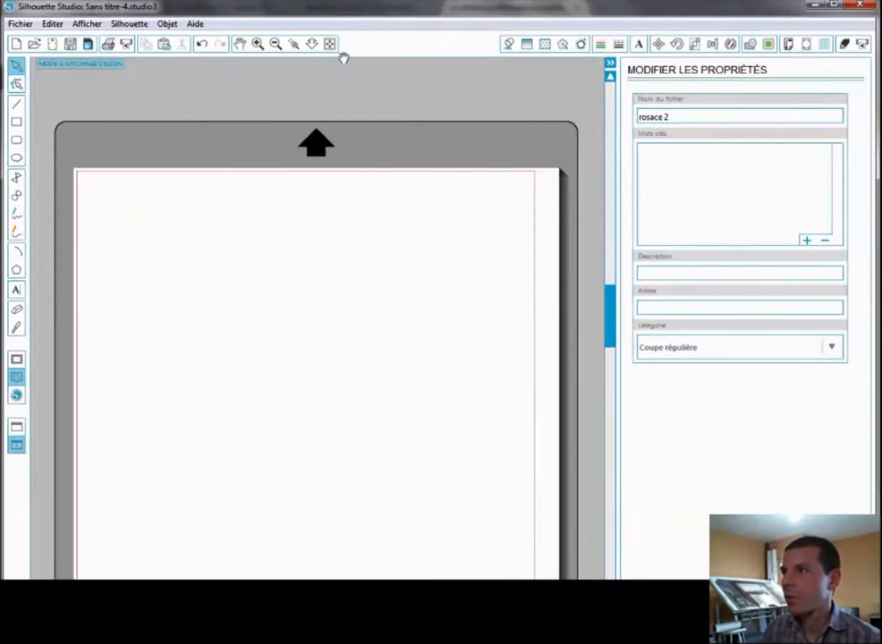
click(610, 64)
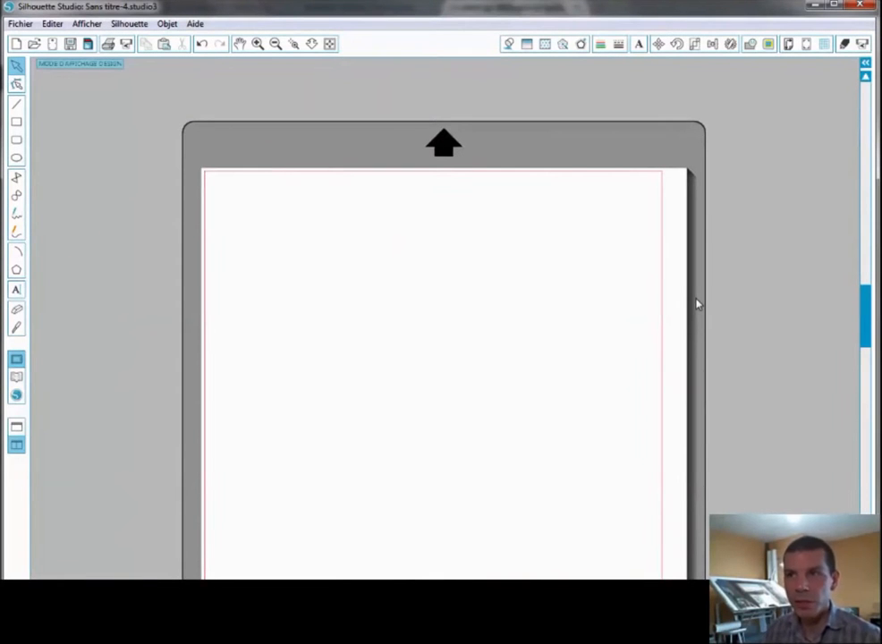
Step: Place the newly imported "rosace 2" drawing from the library's Mes Dessins folder onto the design page
click(20, 24)
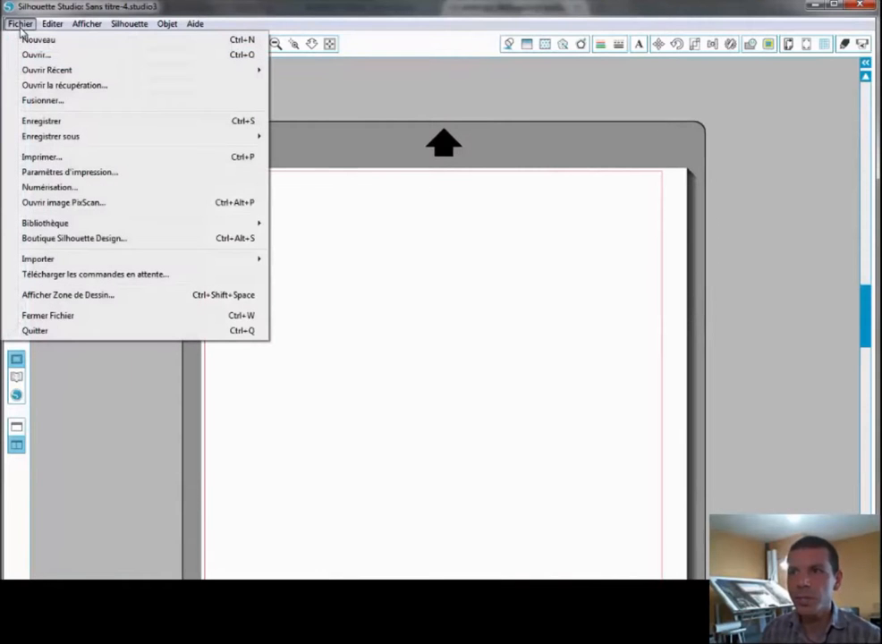
mouse_move(55, 226)
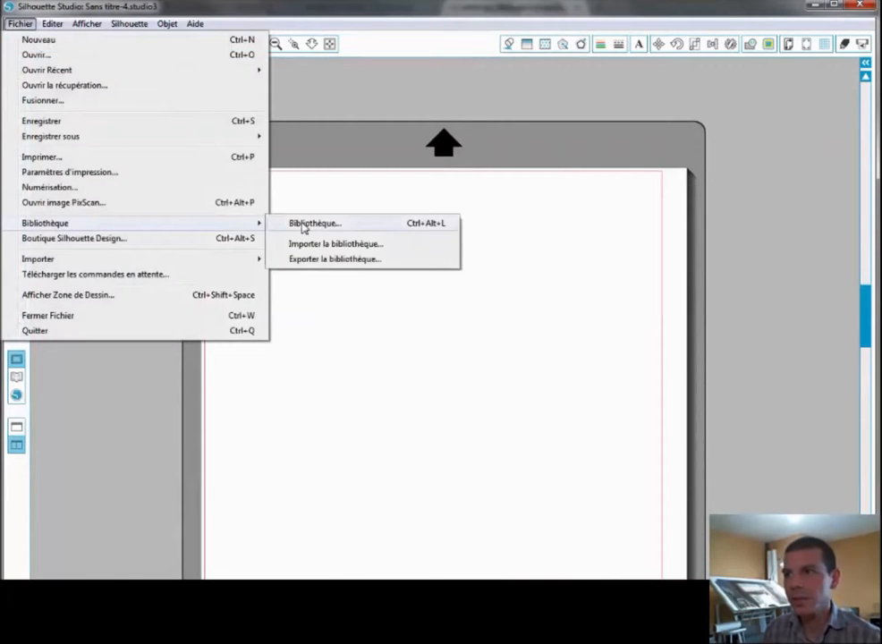
click(312, 226)
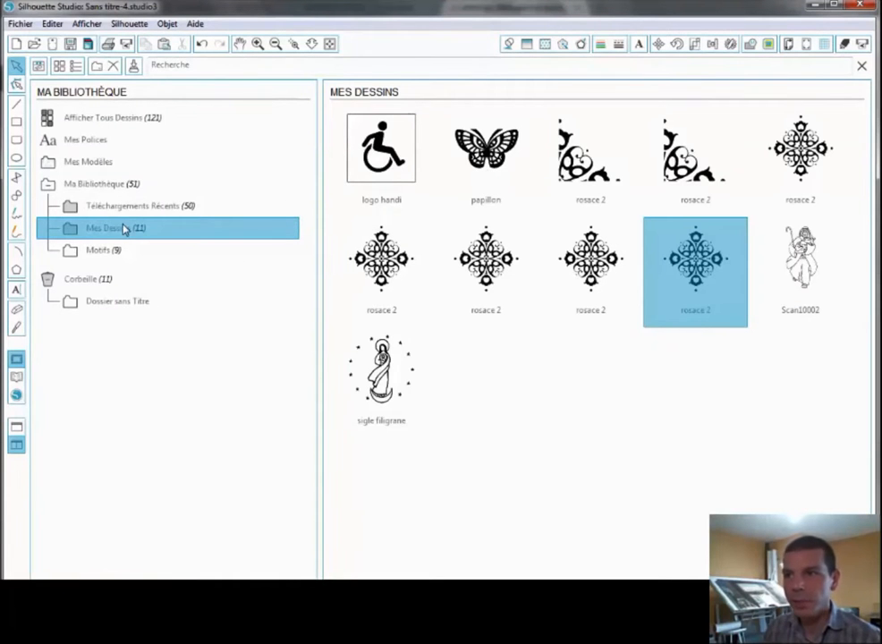
click(107, 184)
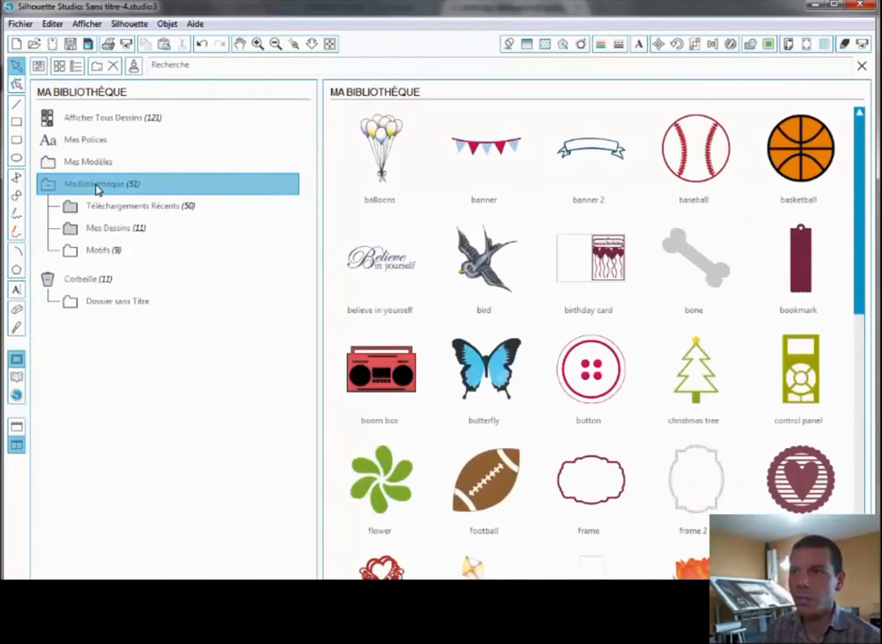
right_click(96, 188)
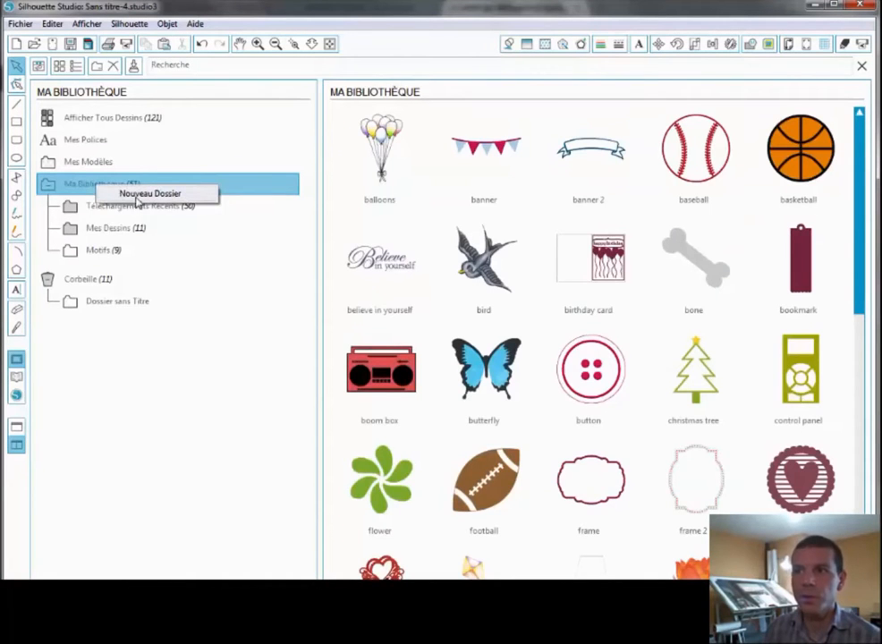
click(120, 231)
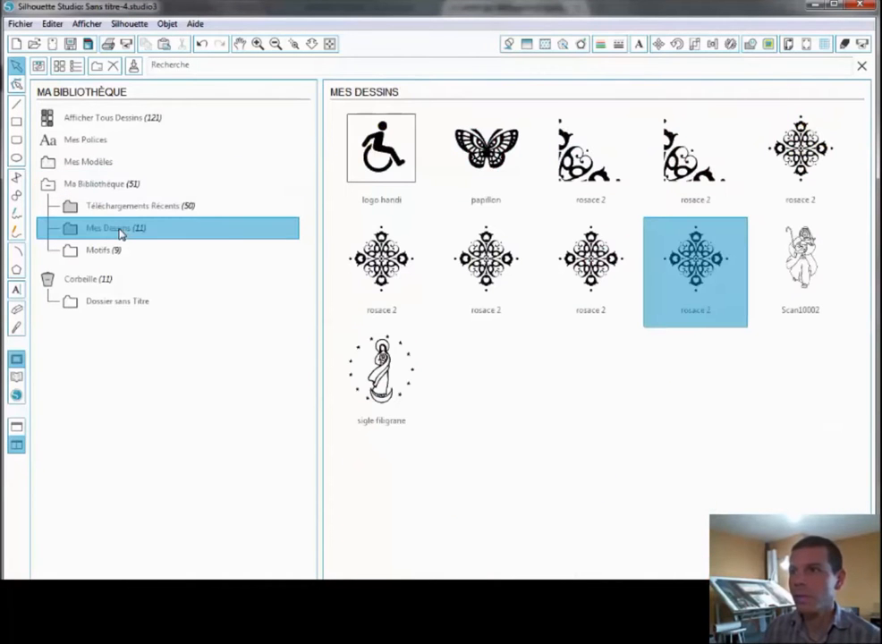
double_click(700, 261)
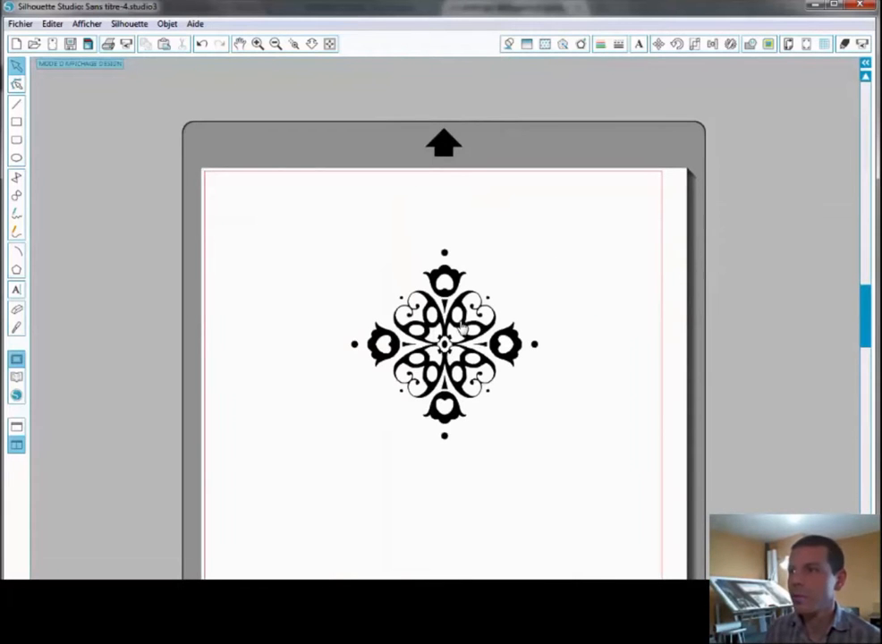
Step: Enlarge the rosette image proportionally to about 153 × 155 mm and position it near the page's horizontal centre
click(384, 347)
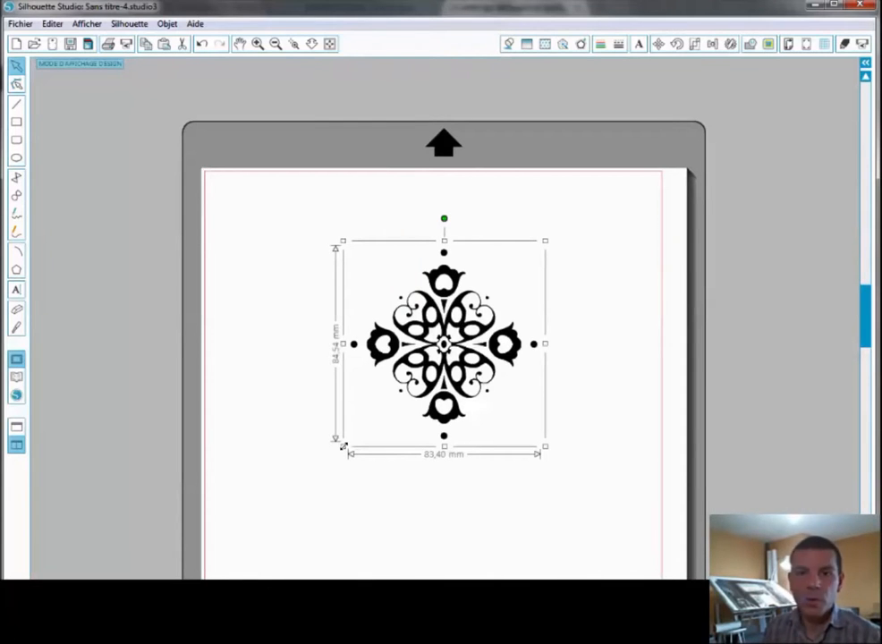
drag(340, 447, 243, 546)
drag(544, 240, 611, 215)
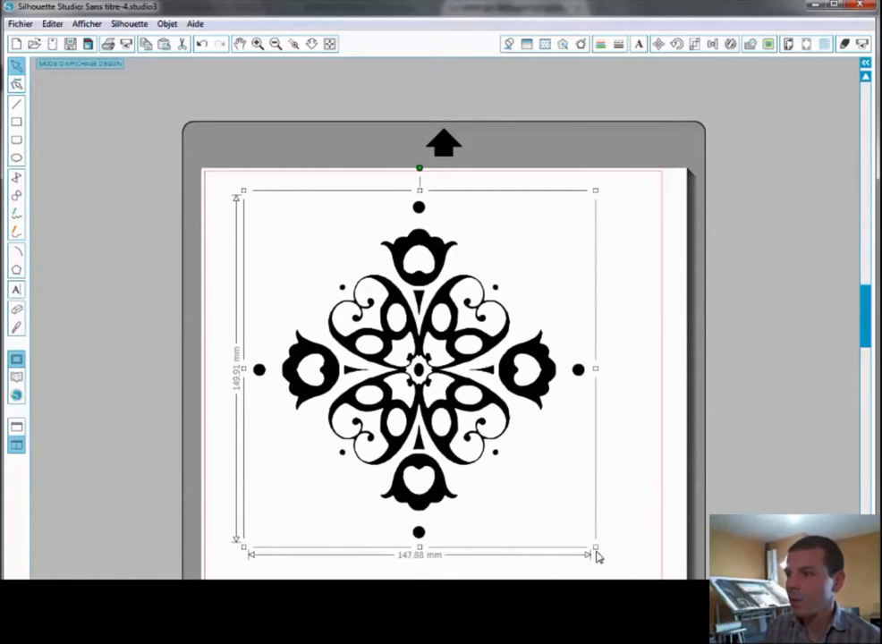
drag(595, 548, 608, 558)
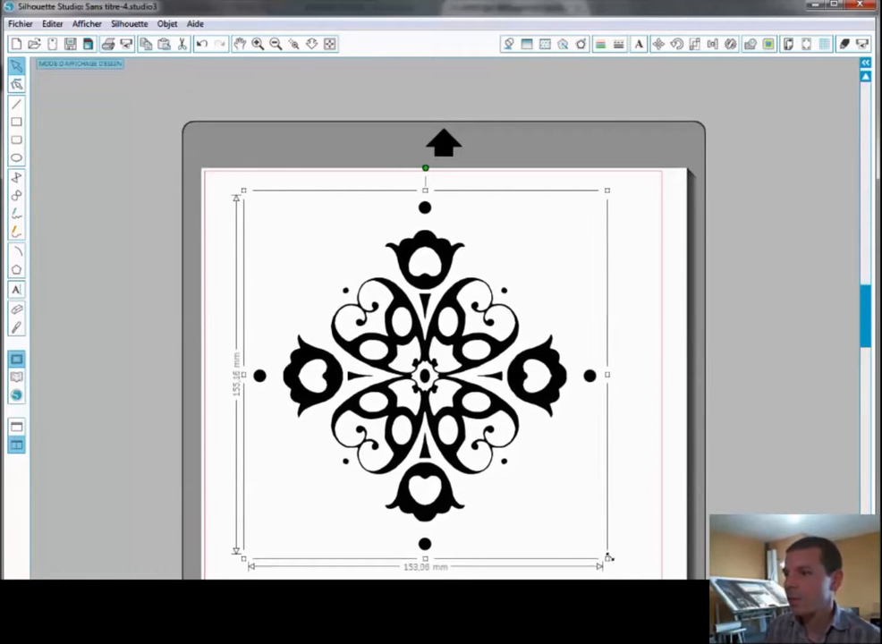
click(641, 303)
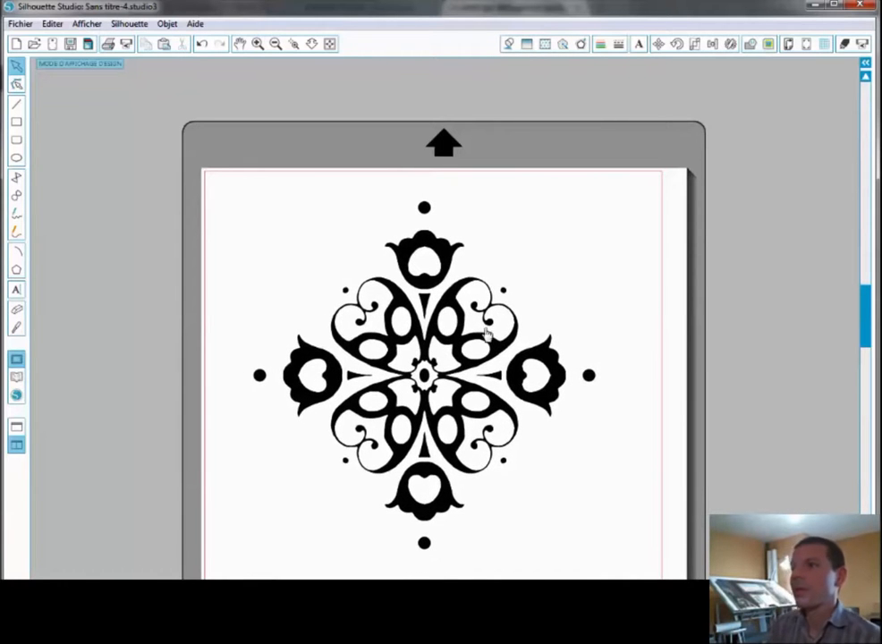
drag(487, 333, 507, 316)
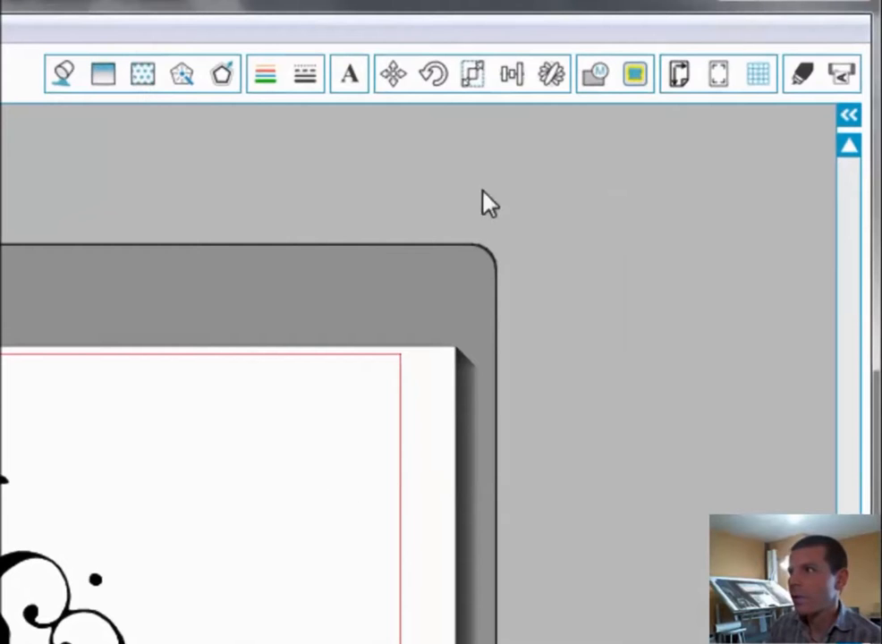
Step: Trace the rosette with Vectoriser, using a trace area around the whole image and the Filtre supérieur turned off
click(638, 74)
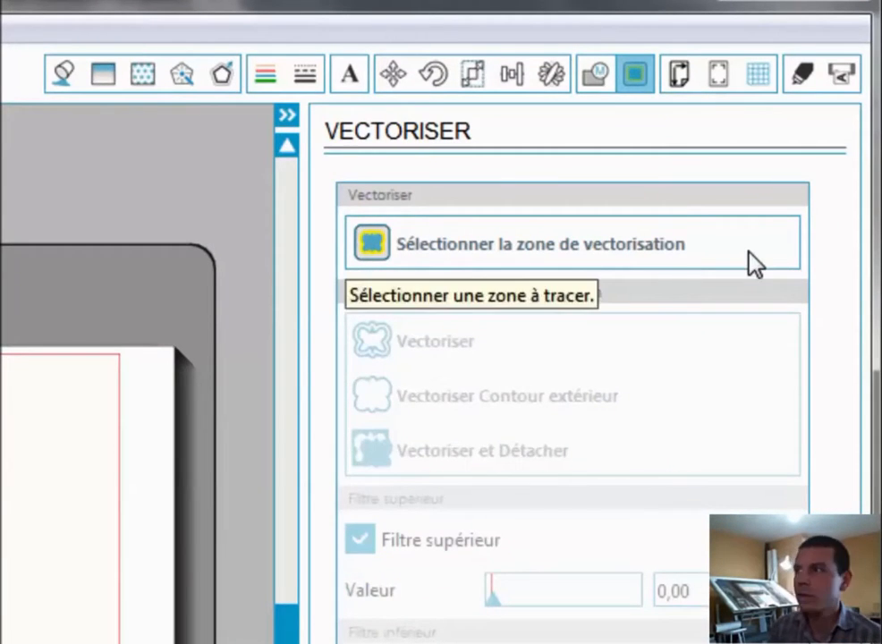
click(717, 252)
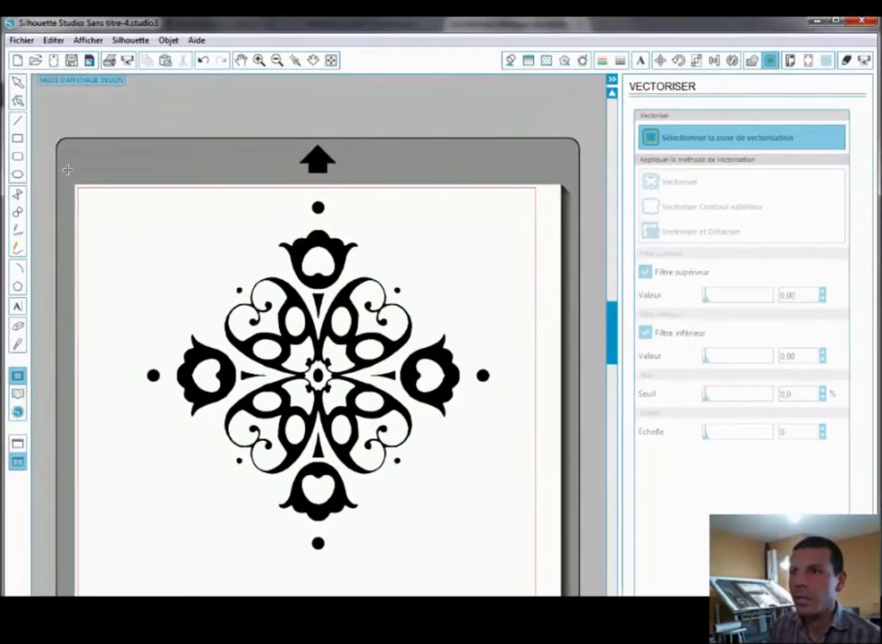
drag(67, 169, 554, 579)
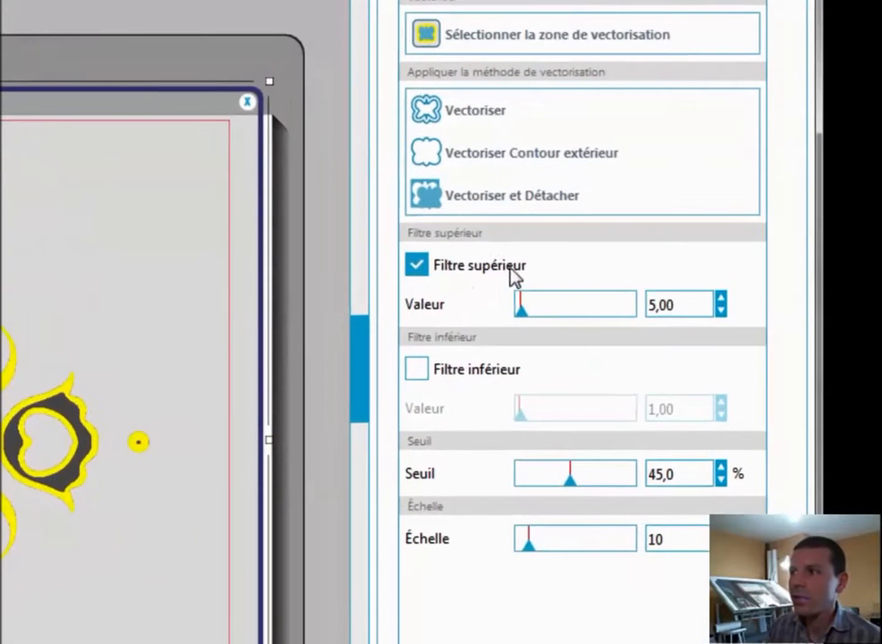
click(416, 266)
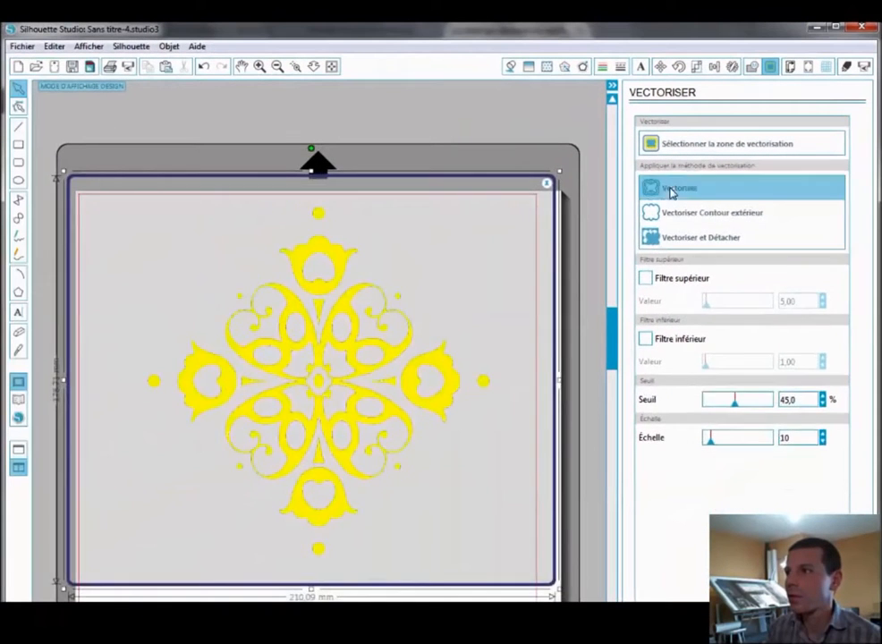
click(444, 251)
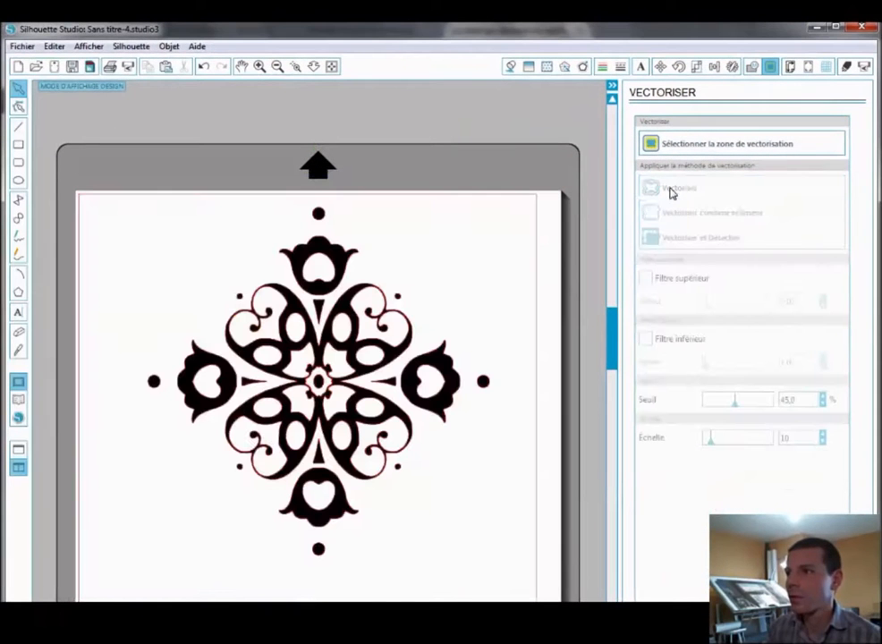
Step: Move the original black rosette image off its traced outline and delete it
click(412, 383)
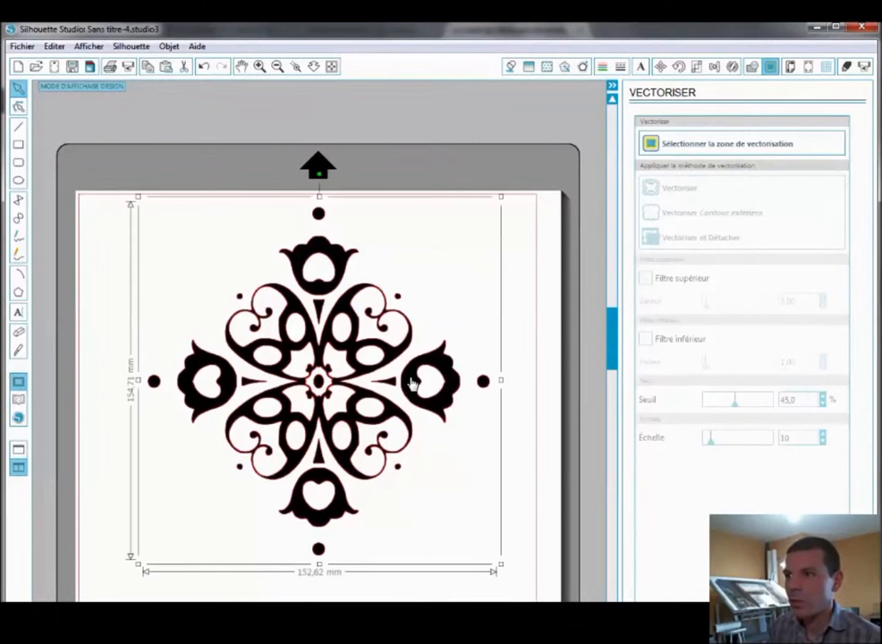
mouse_move(412, 383)
mouse_down()
mouse_move(445, 425)
mouse_move(487, 441)
mouse_up()
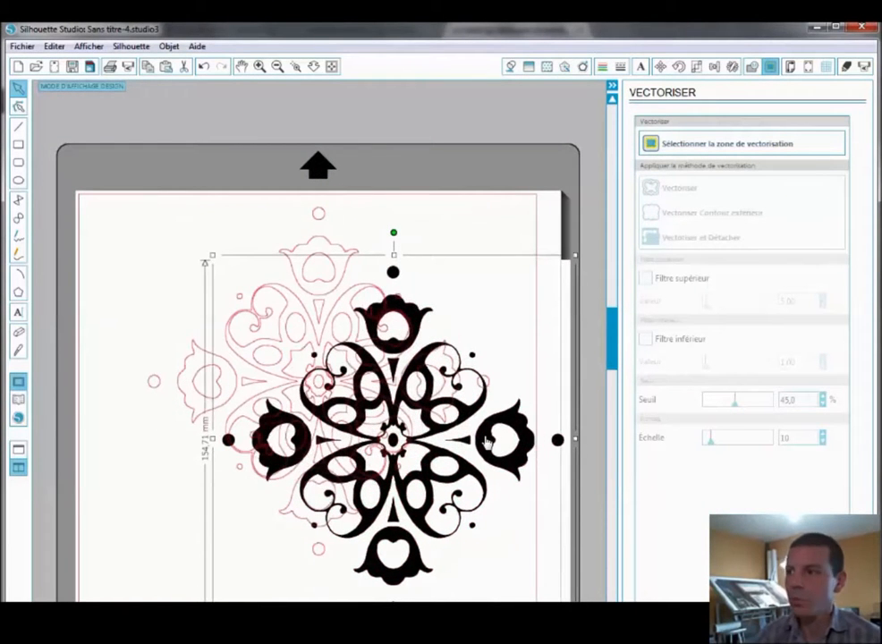
key(Delete)
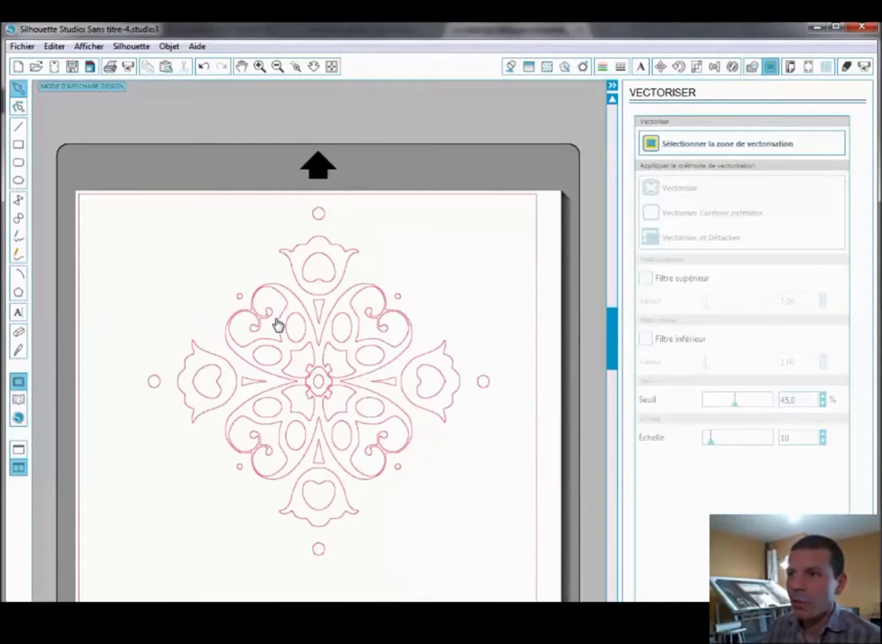
Step: Inspect the traced outline up close and position it inside the cutting border in the upper half of the page
scroll(339, 315, up, 3)
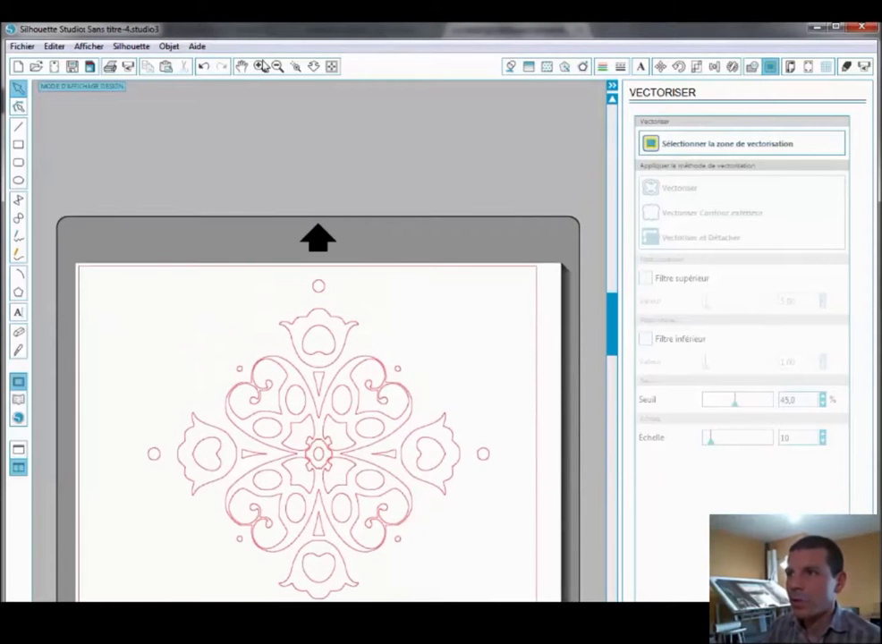
click(262, 65)
click(262, 65)
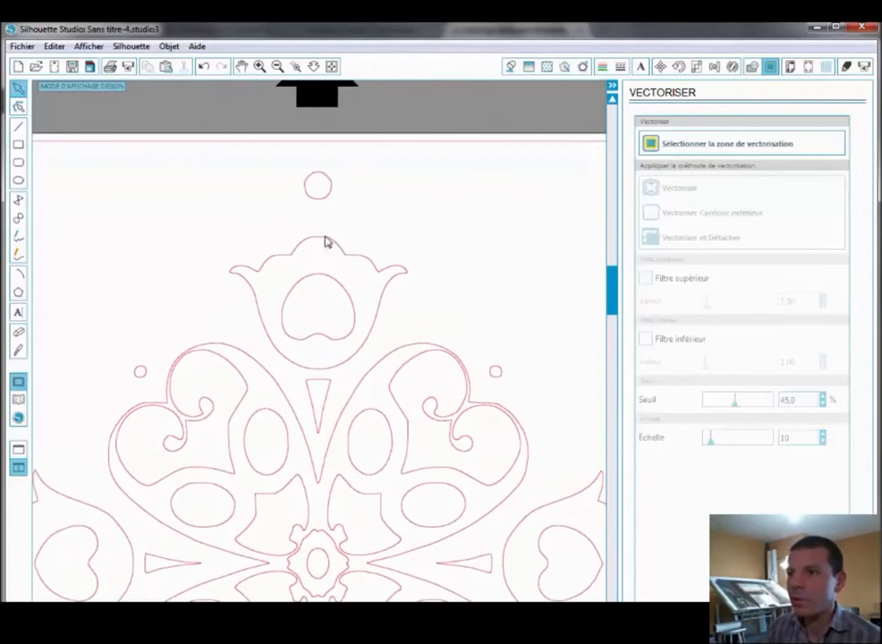
drag(317, 468, 314, 305)
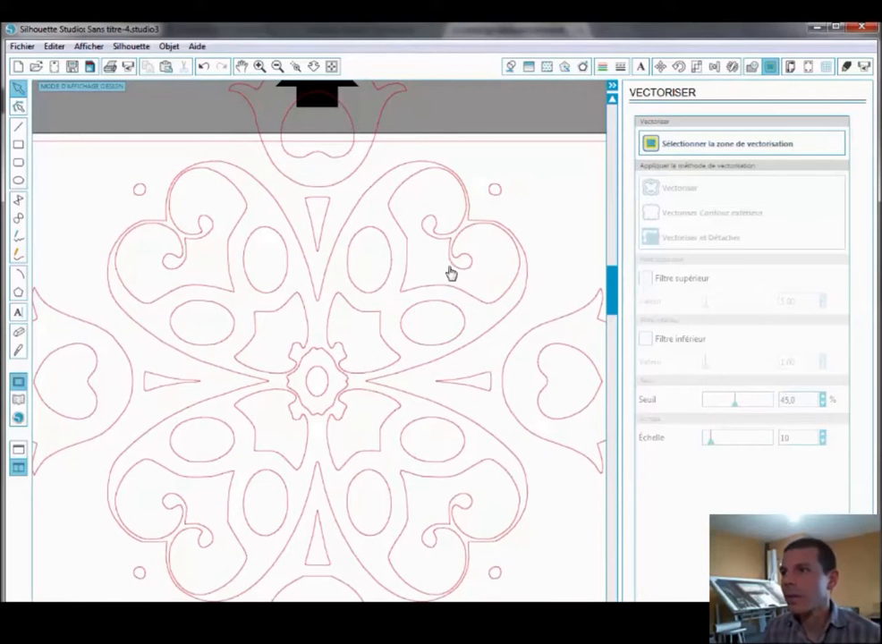
click(331, 68)
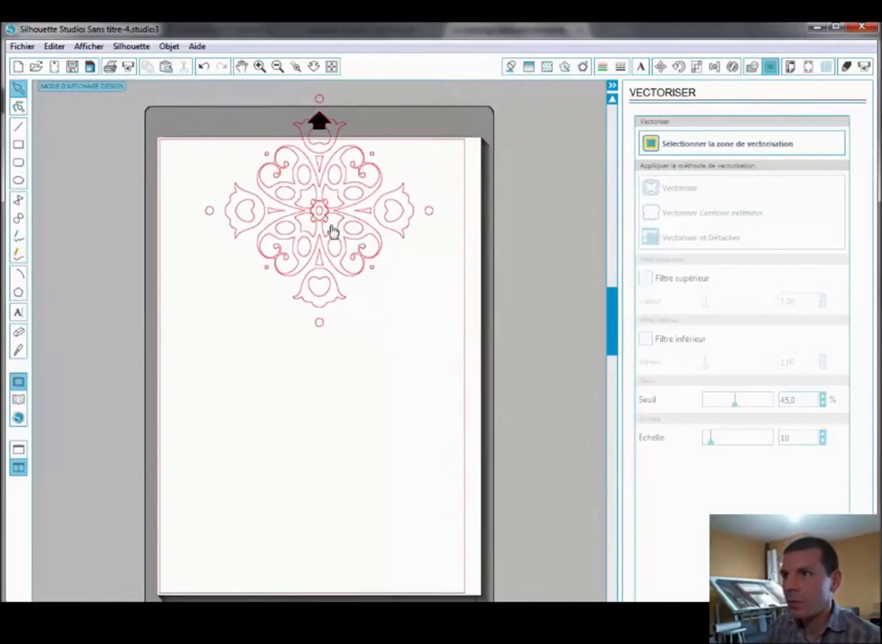
drag(333, 231, 334, 285)
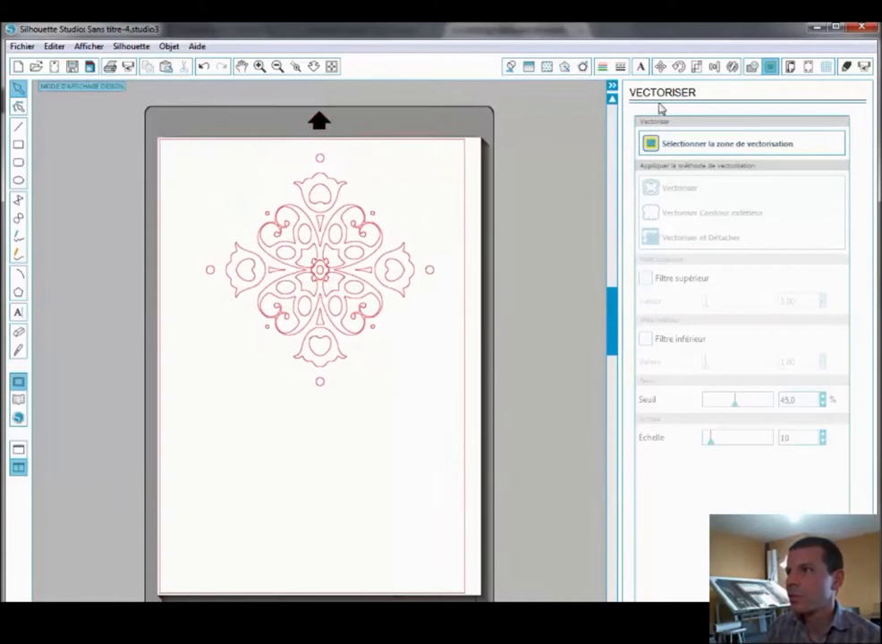
Step: Replace the tracing settings with the design page settings and list the available page-size presets
click(612, 87)
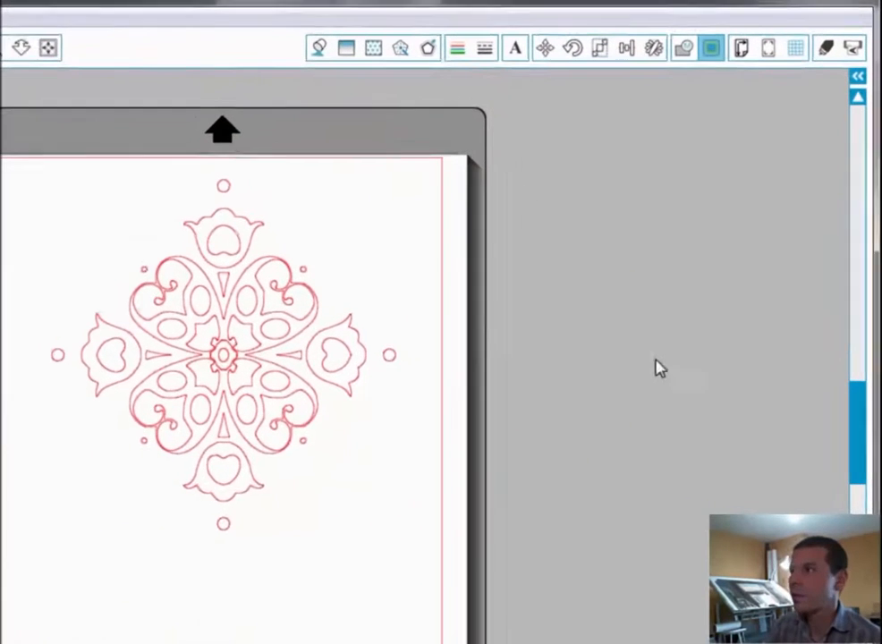
click(735, 51)
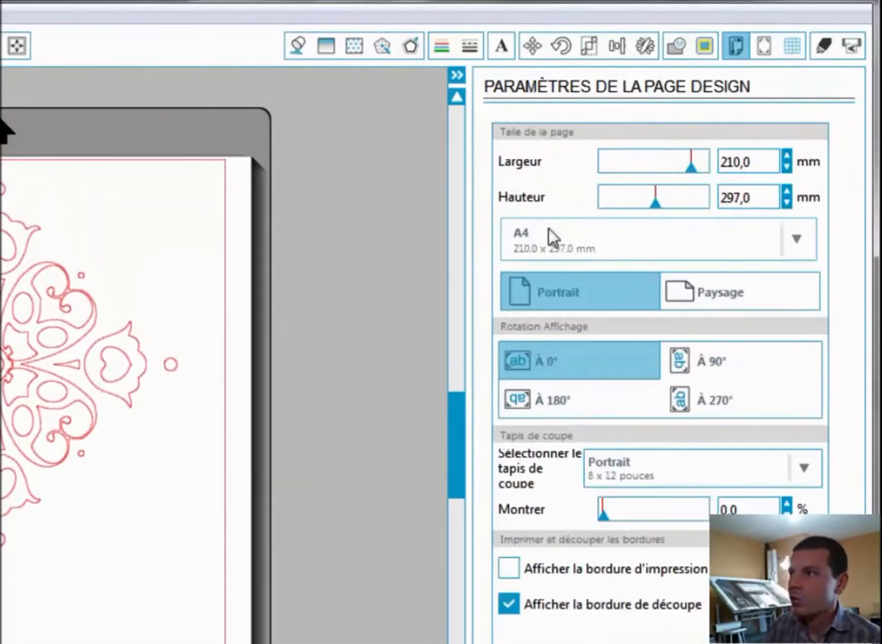
click(579, 234)
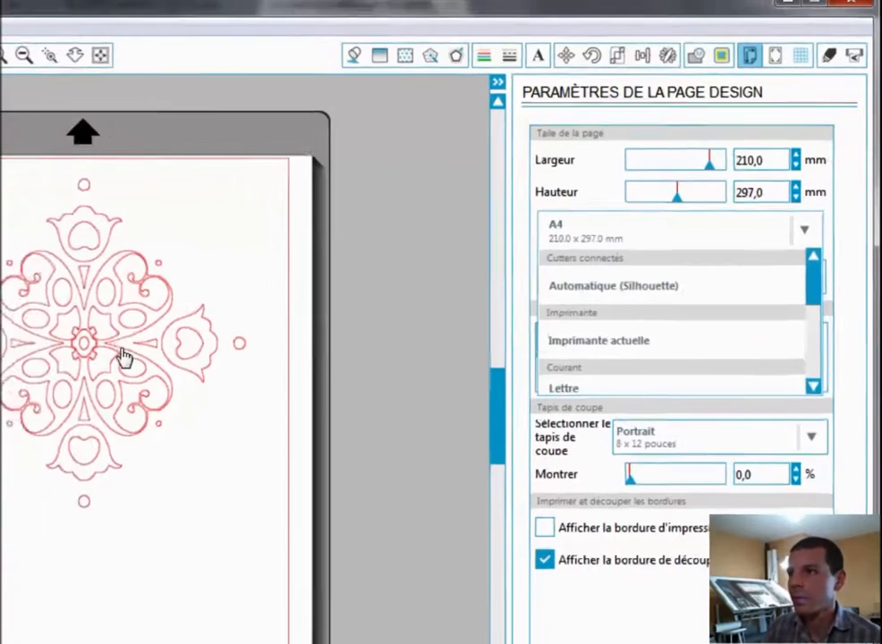
Step: Rotate the rosette outline 45° counterclockwise and position it in the upper half of the A4 page
click(33, 361)
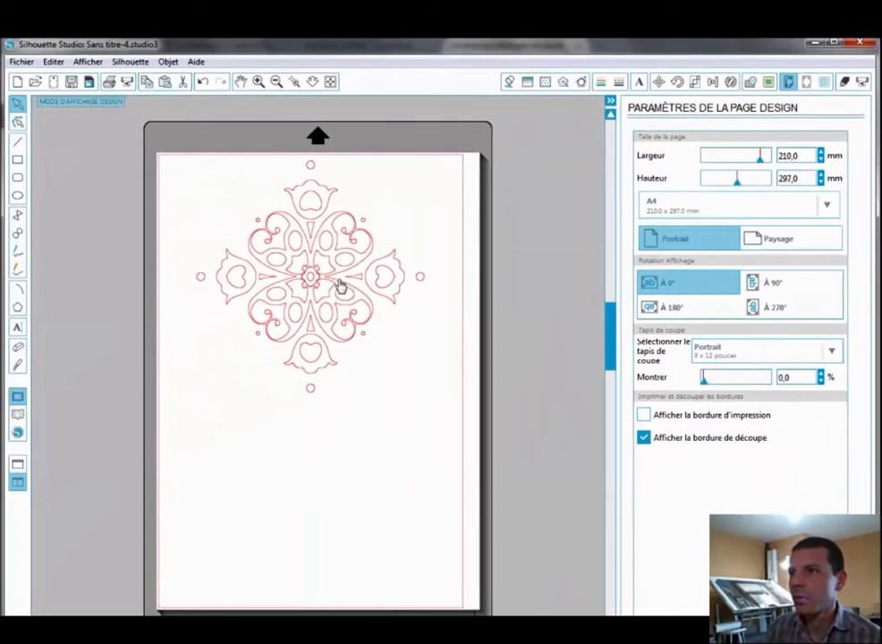
drag(340, 285, 341, 290)
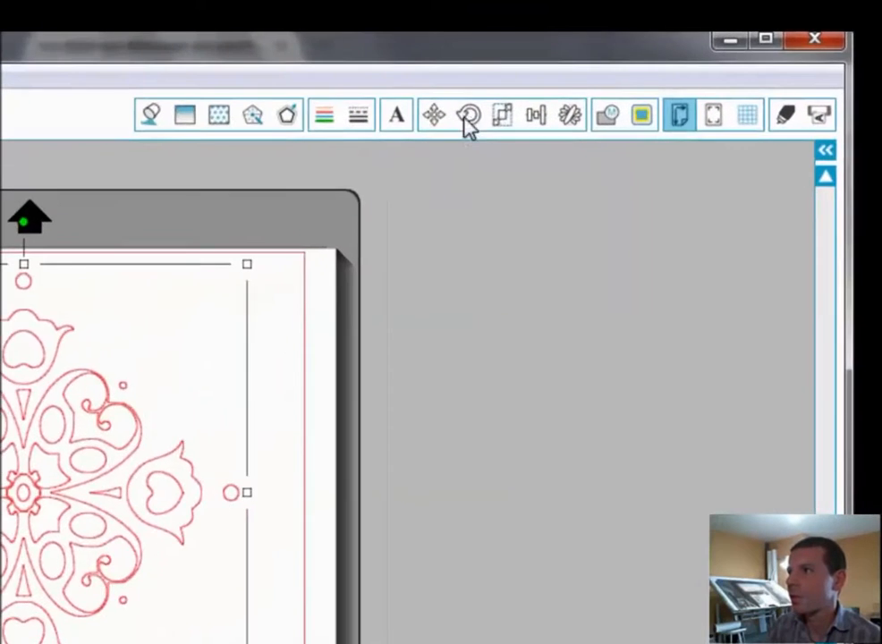
click(676, 81)
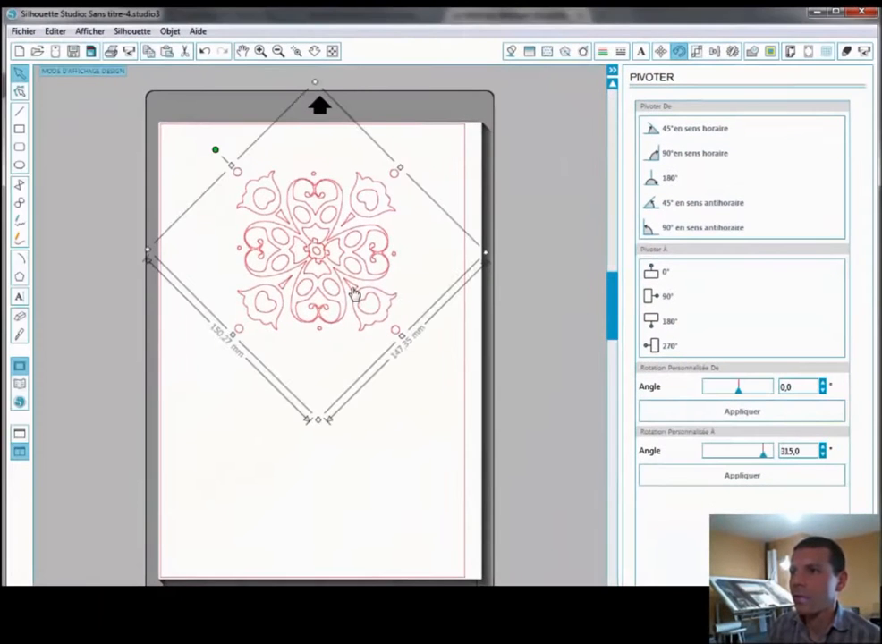
drag(355, 293, 358, 261)
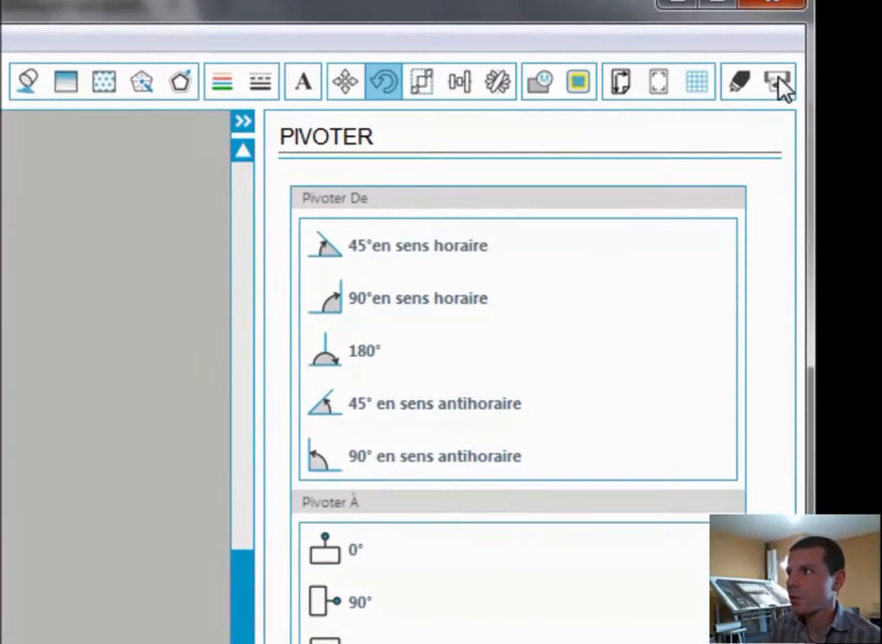
Step: Open the options for sending the design to the Silhouette cutter
click(776, 82)
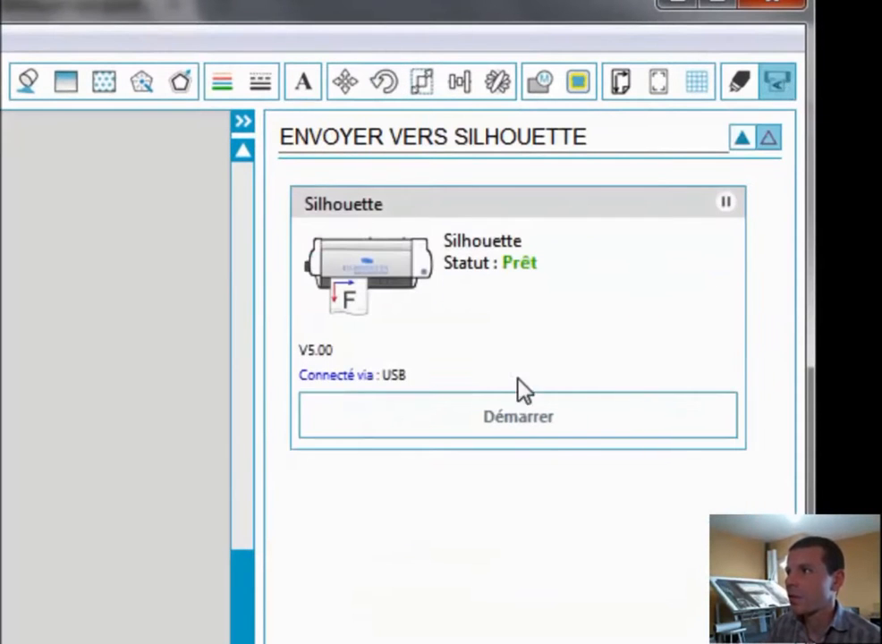